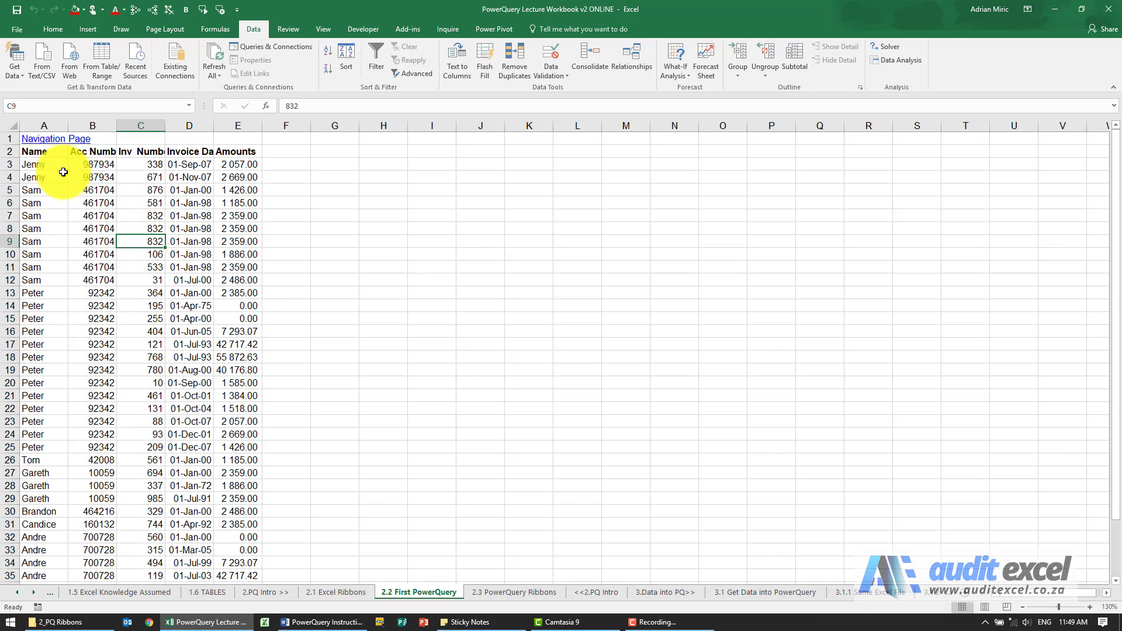
Convert the invoice data in A2:E40 on the 2.2 First PowerQuery sheet into a table with headers
left_click(52, 153)
key("ctrl+shift+Down")
key("ctrl+shift+Right")
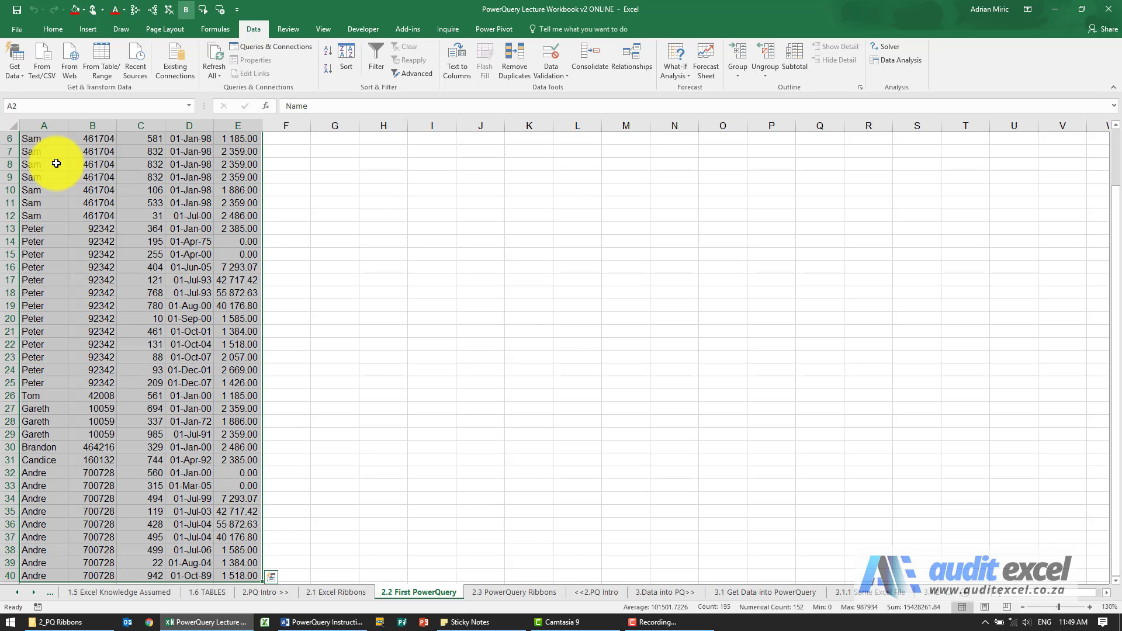
scroll(293, 265, "up", 2)
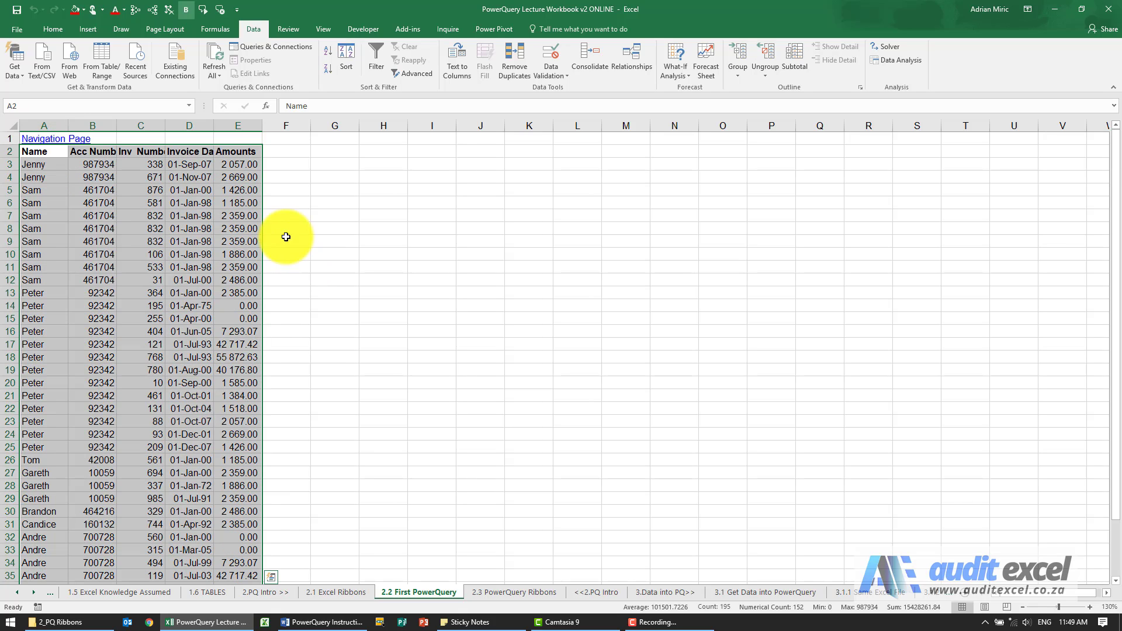
left_click(91, 31)
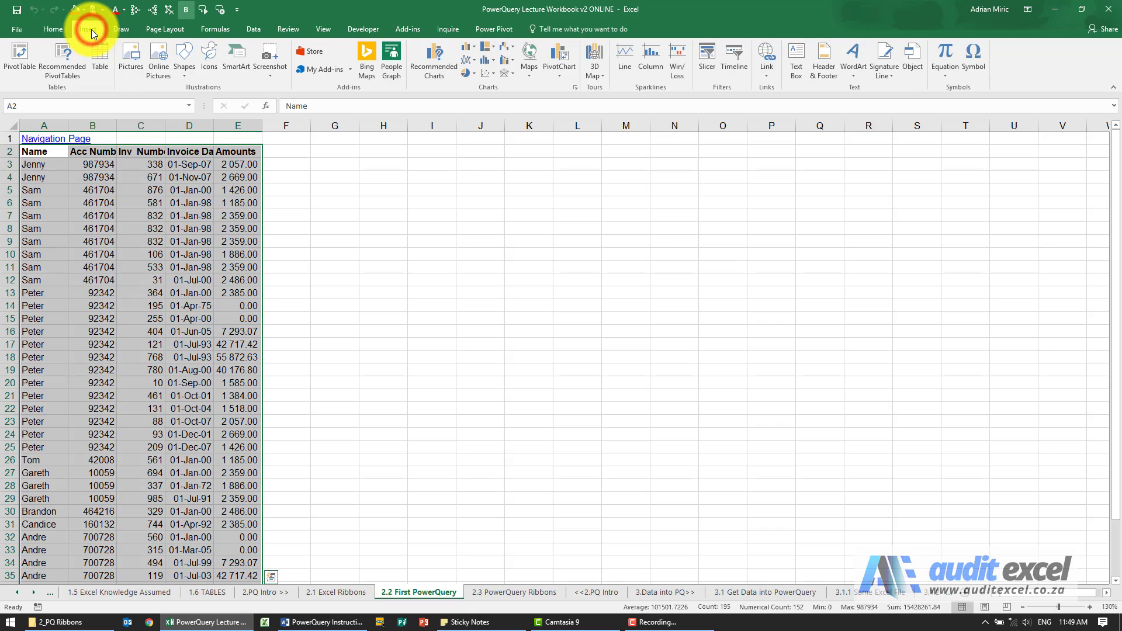
left_click(102, 60)
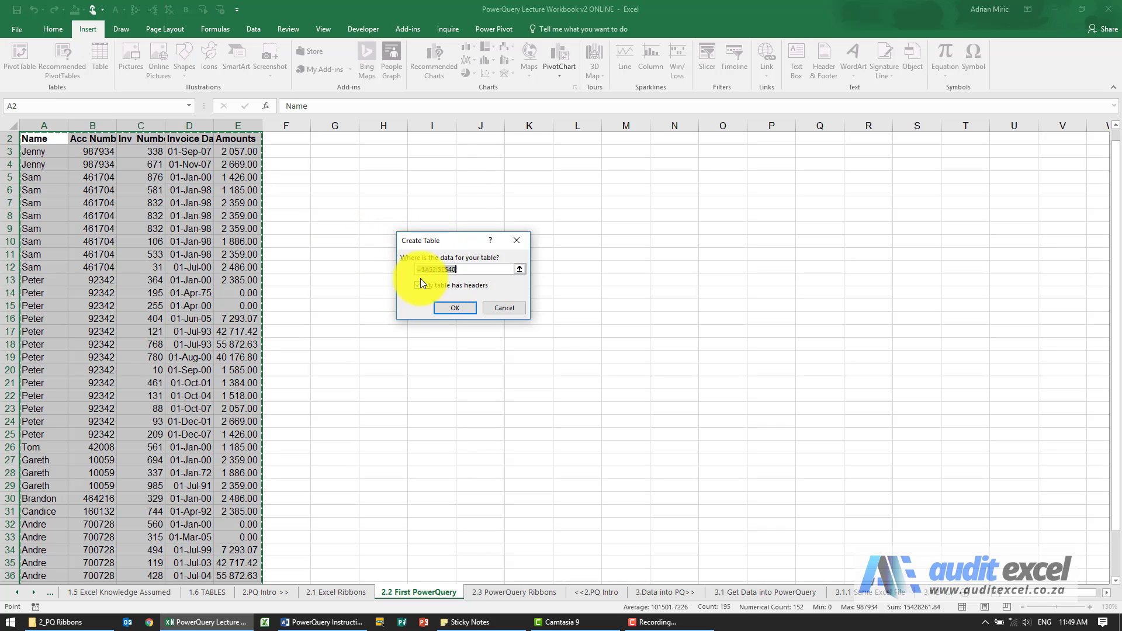
left_click(453, 308)
scroll(296, 238, "up", 1)
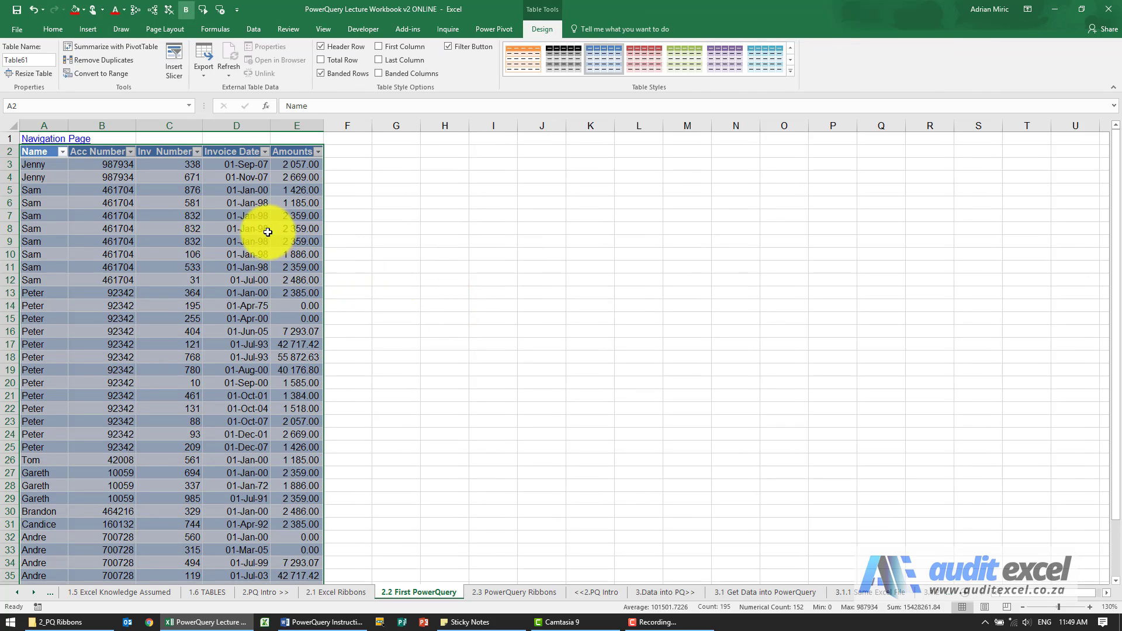
left_click(154, 230)
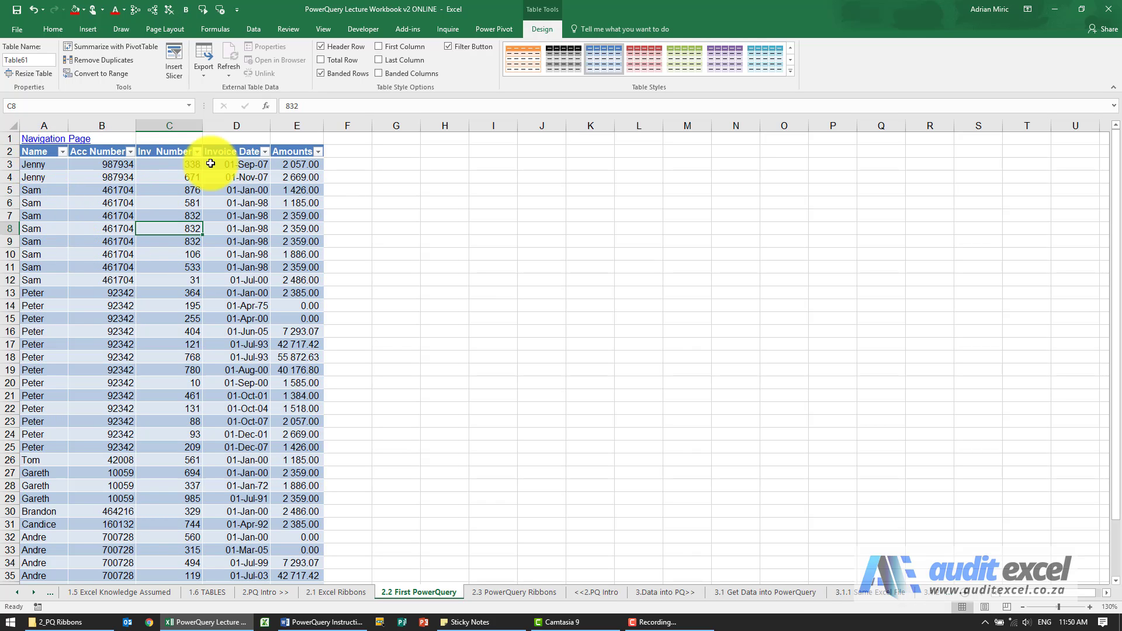
Bring the new invoice table into the Query Editor as a query, using the table itself as the data source
left_click(113, 204)
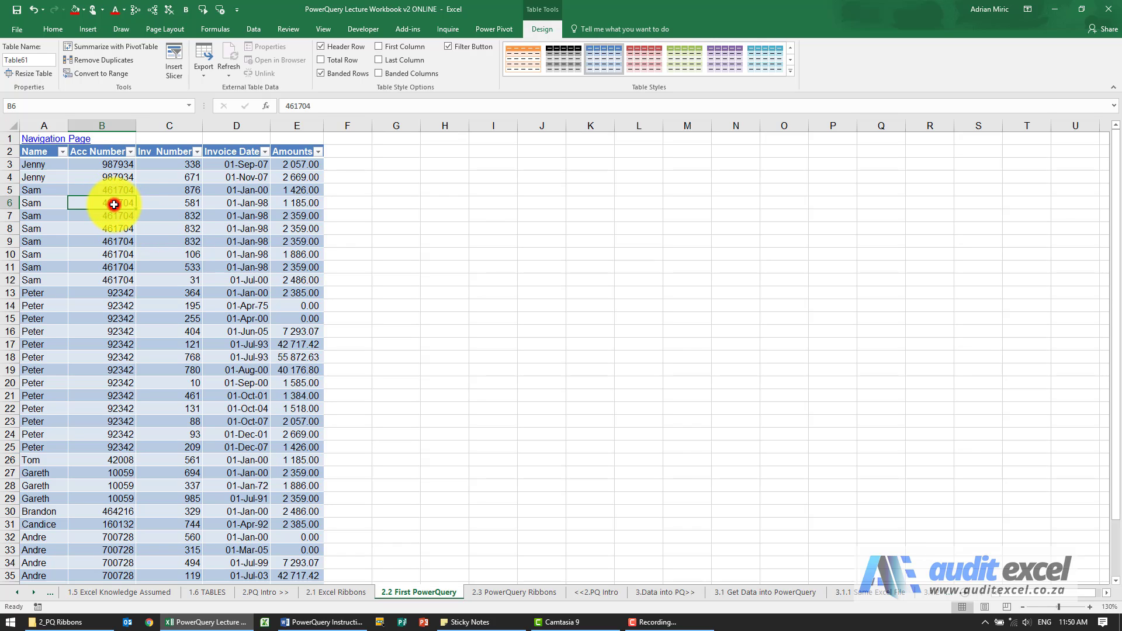
left_click(255, 30)
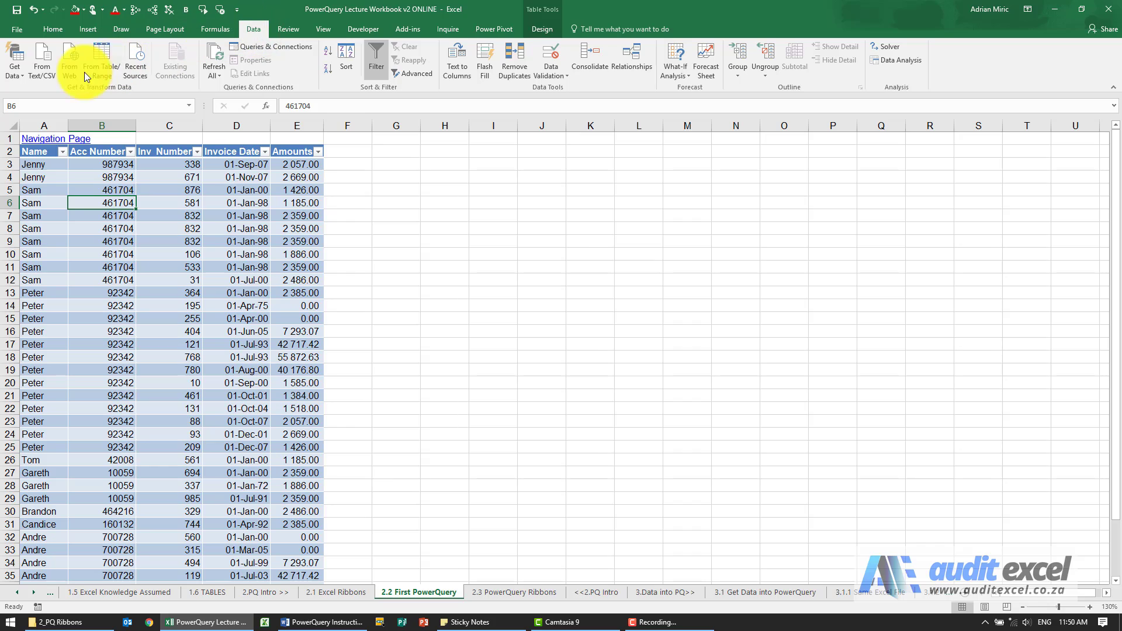
left_click(13, 64)
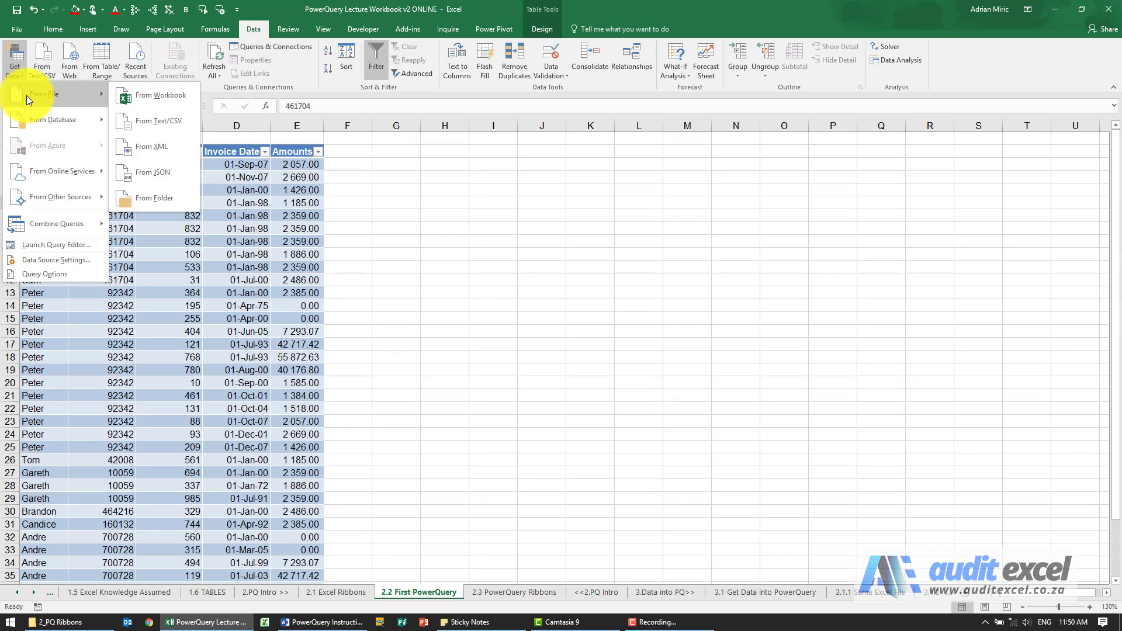
mouse_move(36, 117)
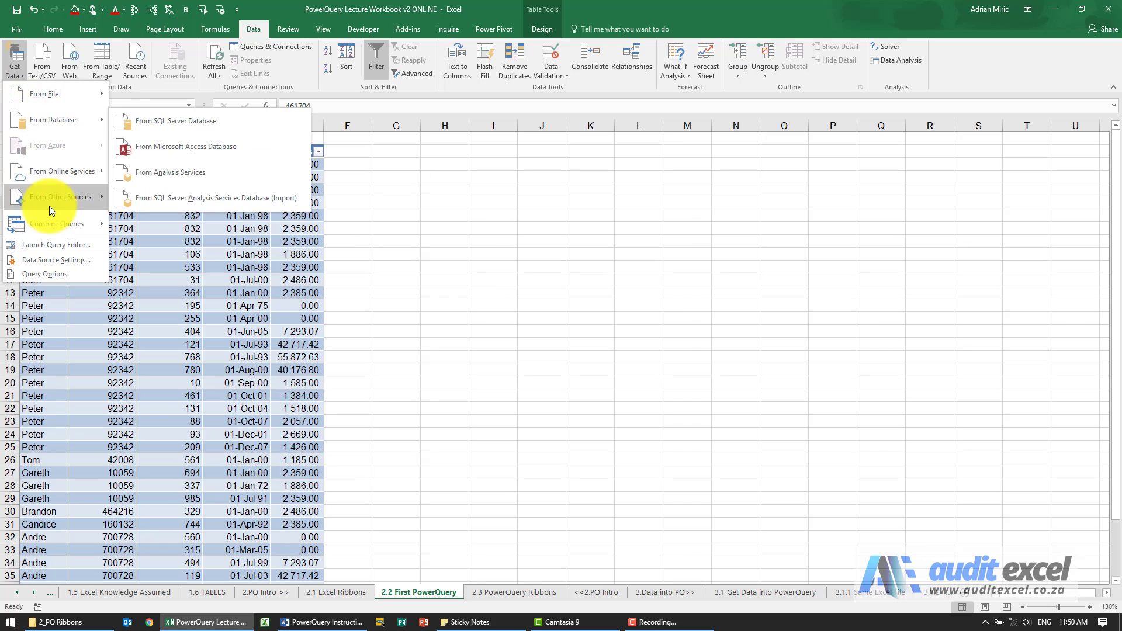
left_click(12, 73)
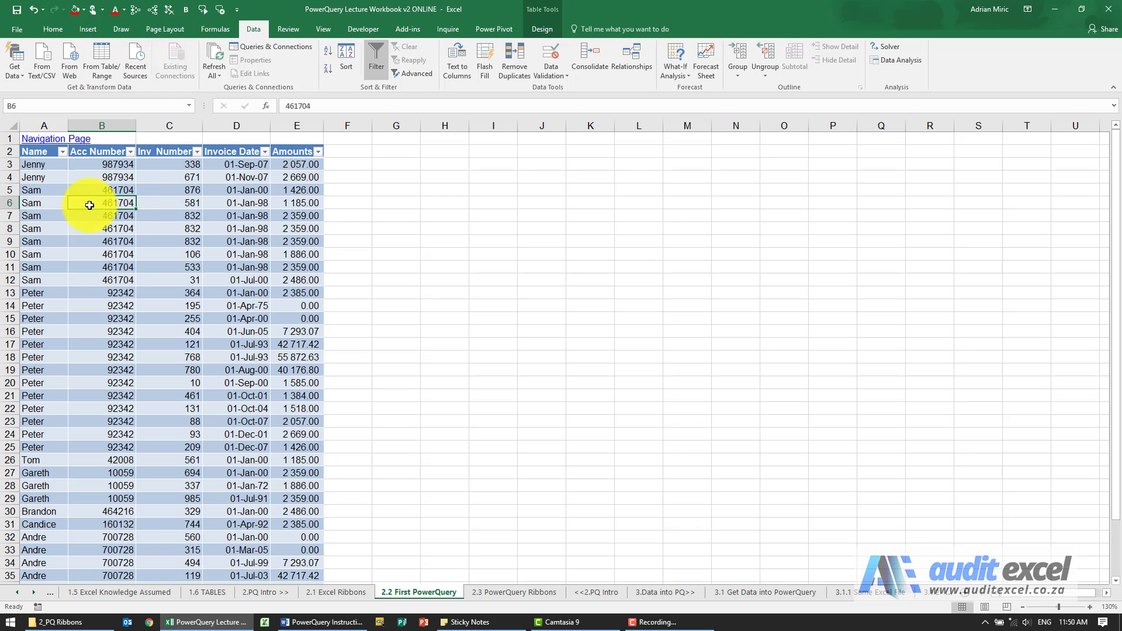
left_click(107, 58)
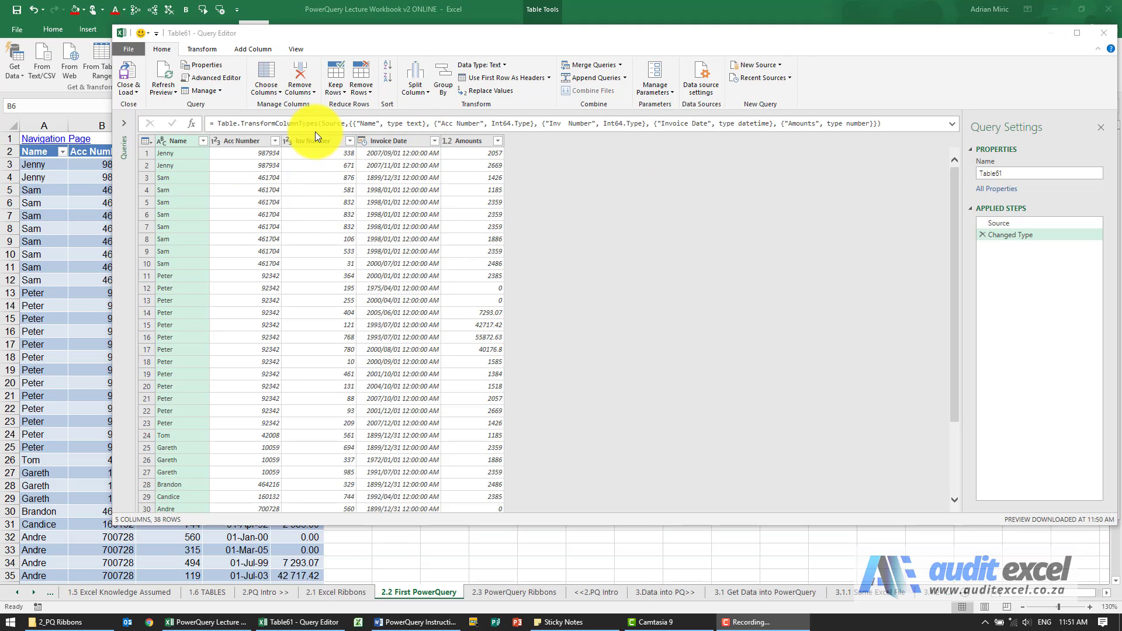
Close the Query Editor and load the query's results to the default destination in the workbook
left_click_drag(390, 39, 424, 89)
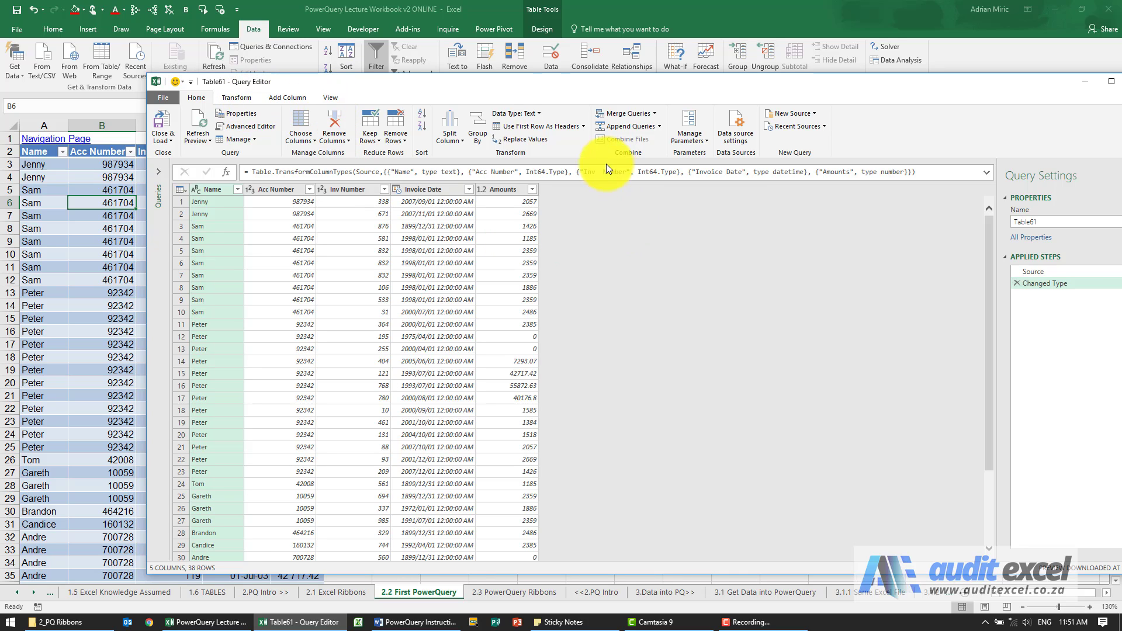
left_click_drag(570, 82, 543, 75)
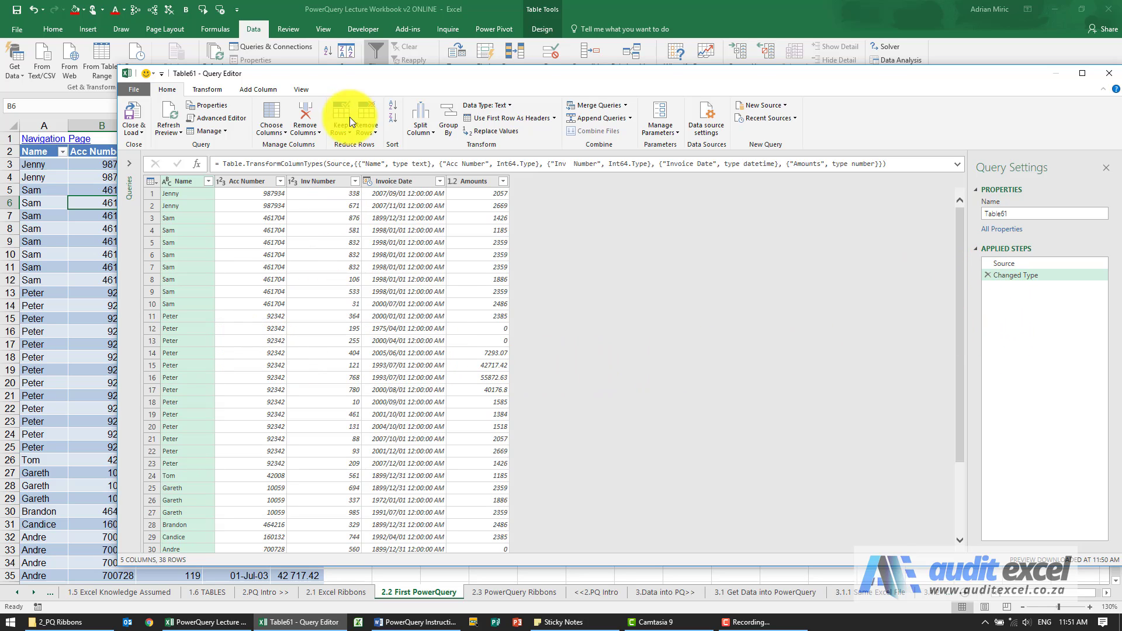
left_click_drag(356, 76, 384, 74)
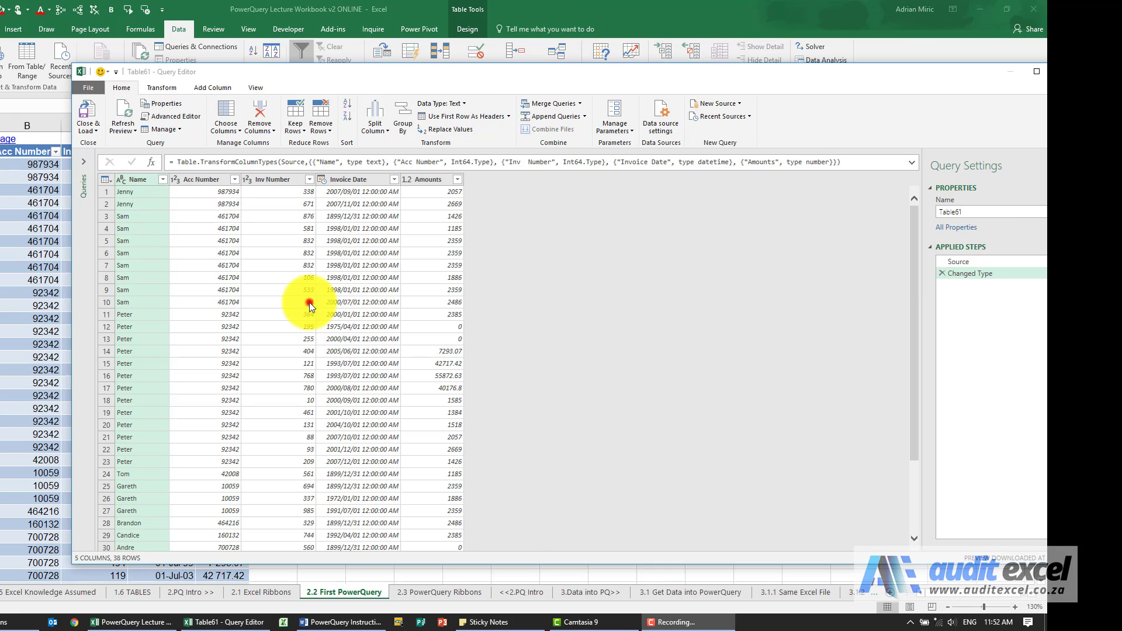
left_click(310, 302)
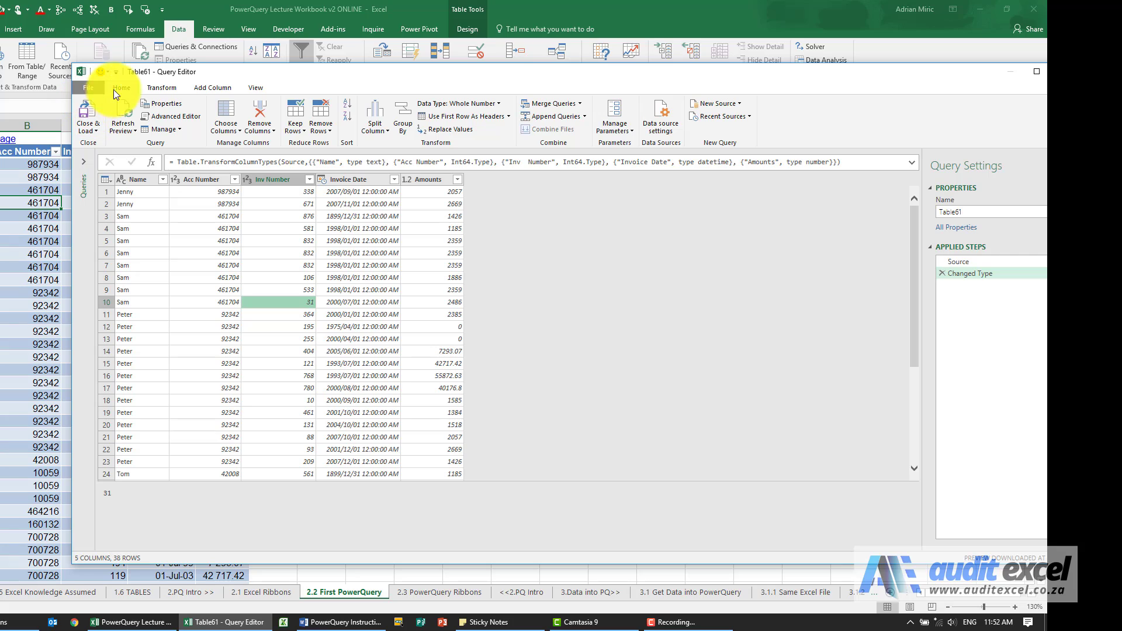
left_click(86, 129)
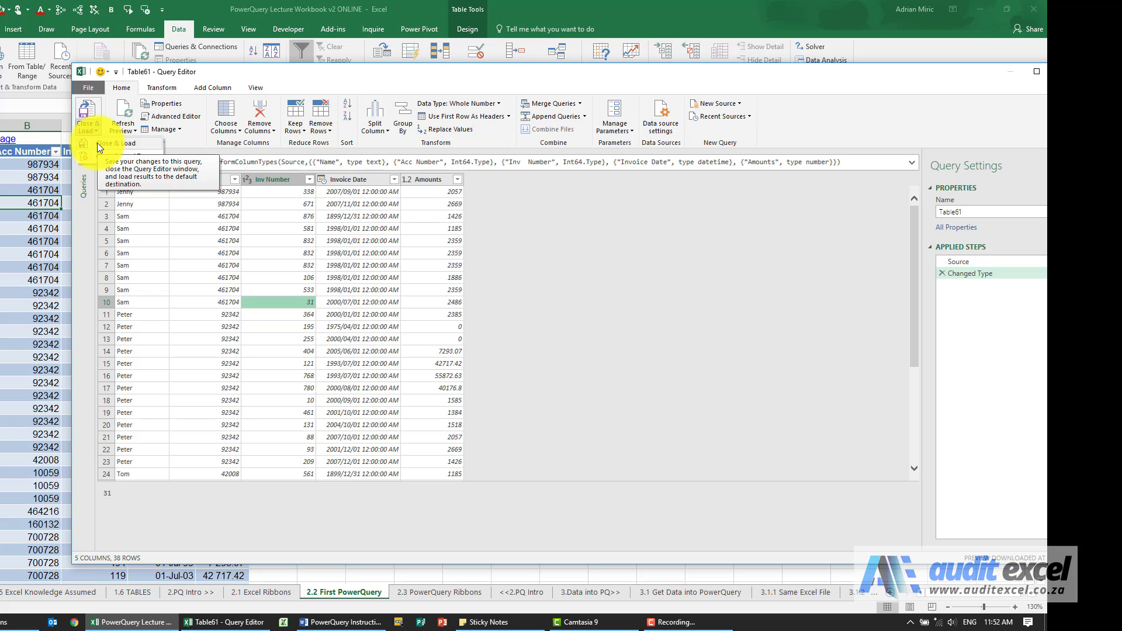
left_click(97, 143)
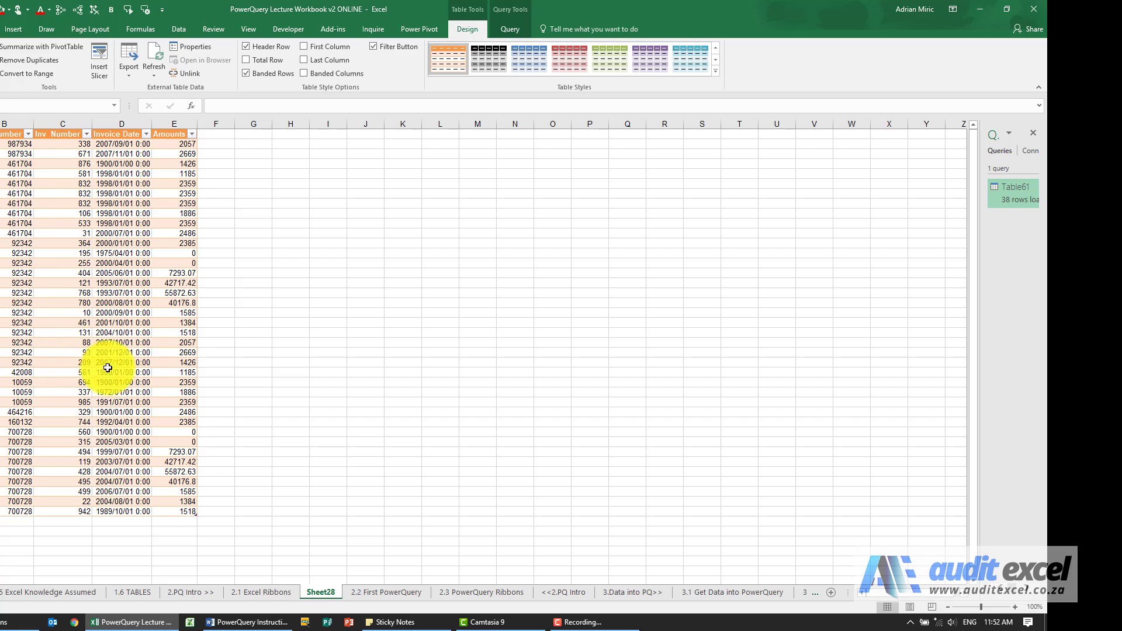
Compare the source table on the 2.2 First PowerQuery sheet with the query output on Sheet28
left_click(367, 591)
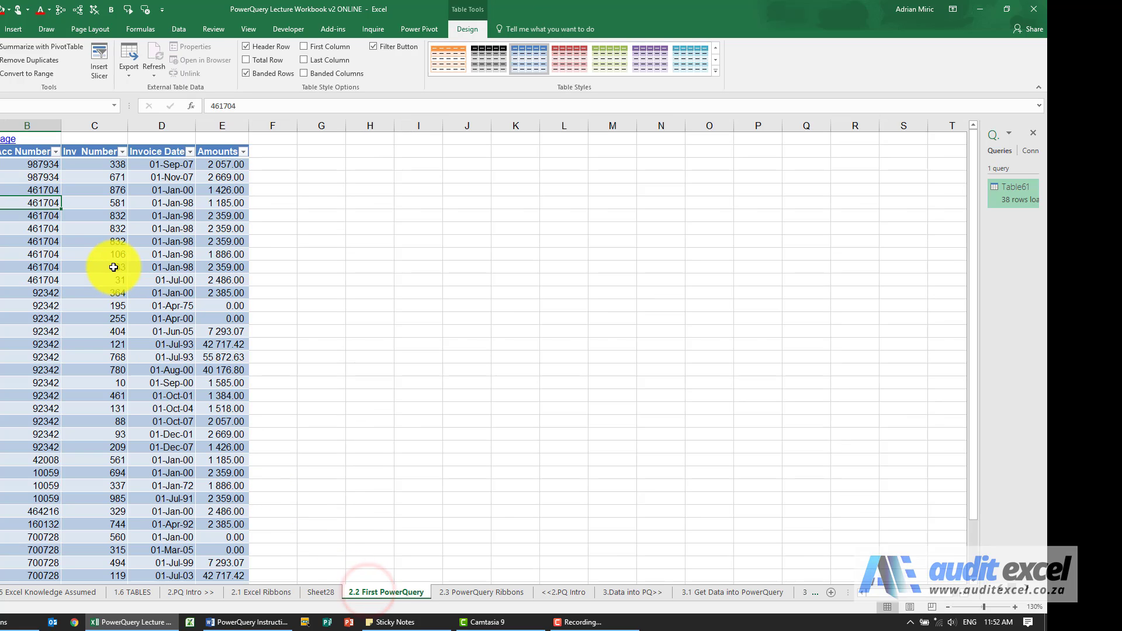
scroll(112, 269, "down", 2)
scroll(90, 332, "up", 2)
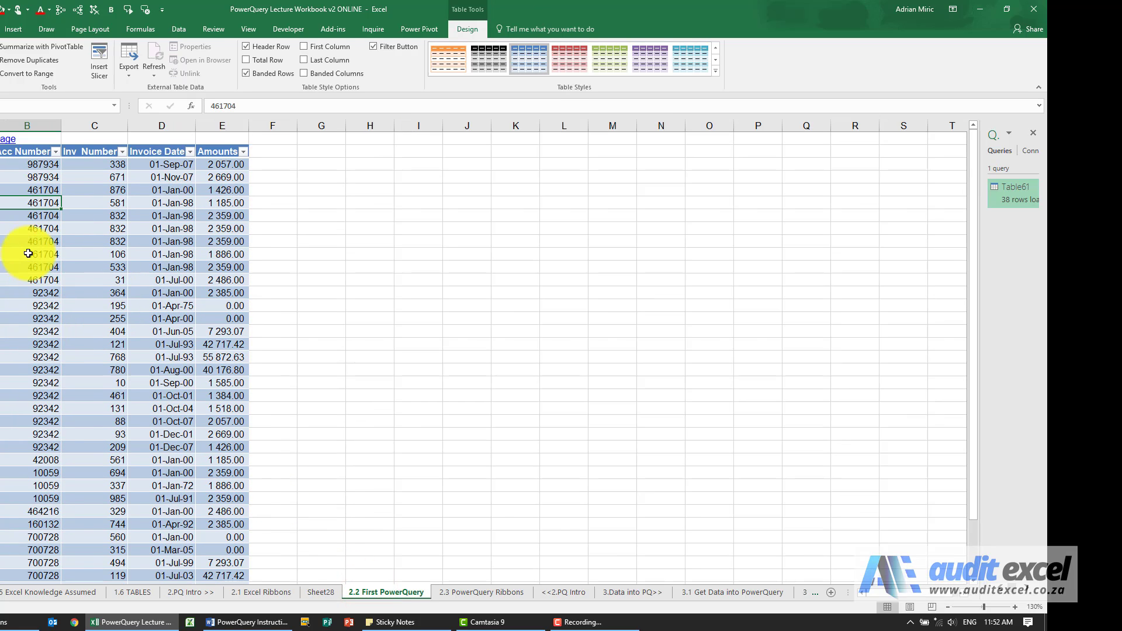
scroll(26, 251, "down", 1)
scroll(27, 252, "up", 1)
scroll(27, 252, "down", 1)
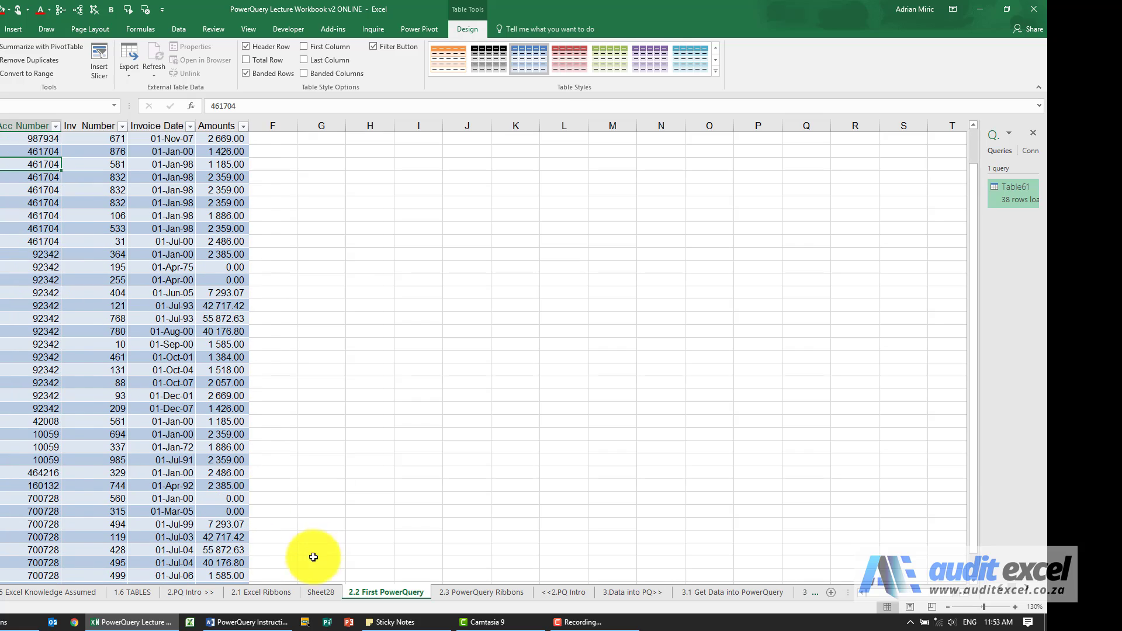
left_click(316, 591)
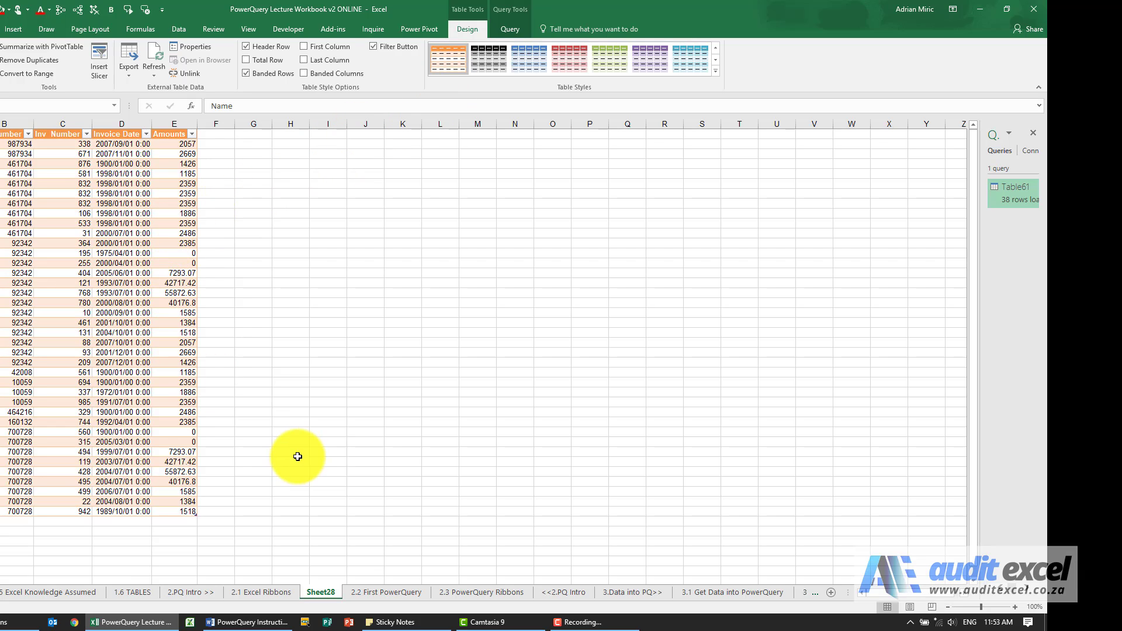
left_click(370, 592)
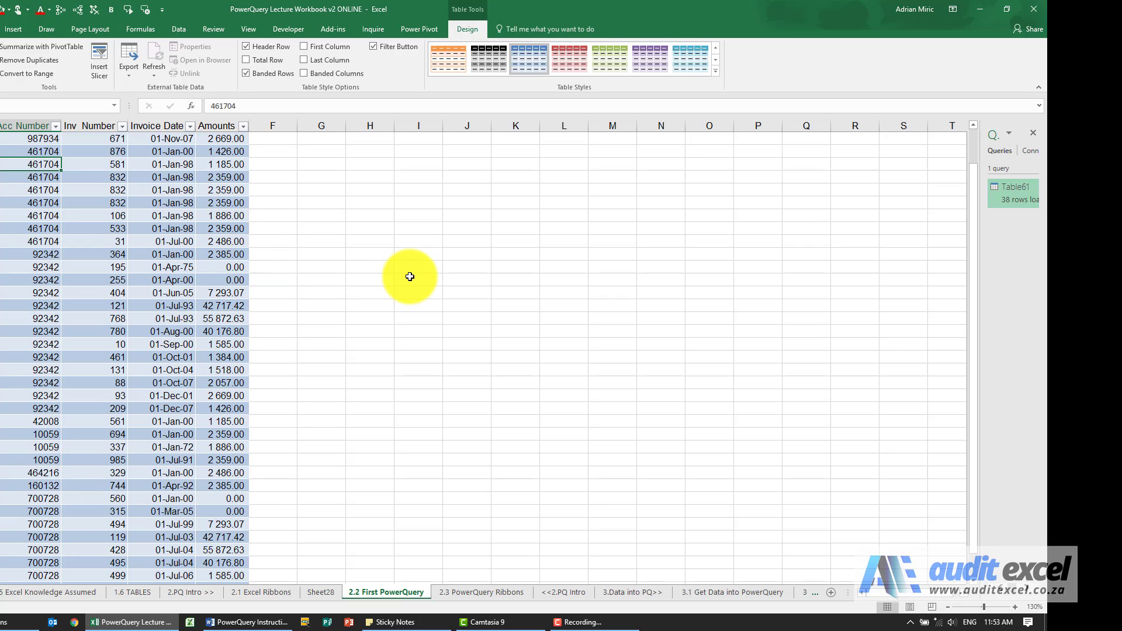
left_click(321, 590)
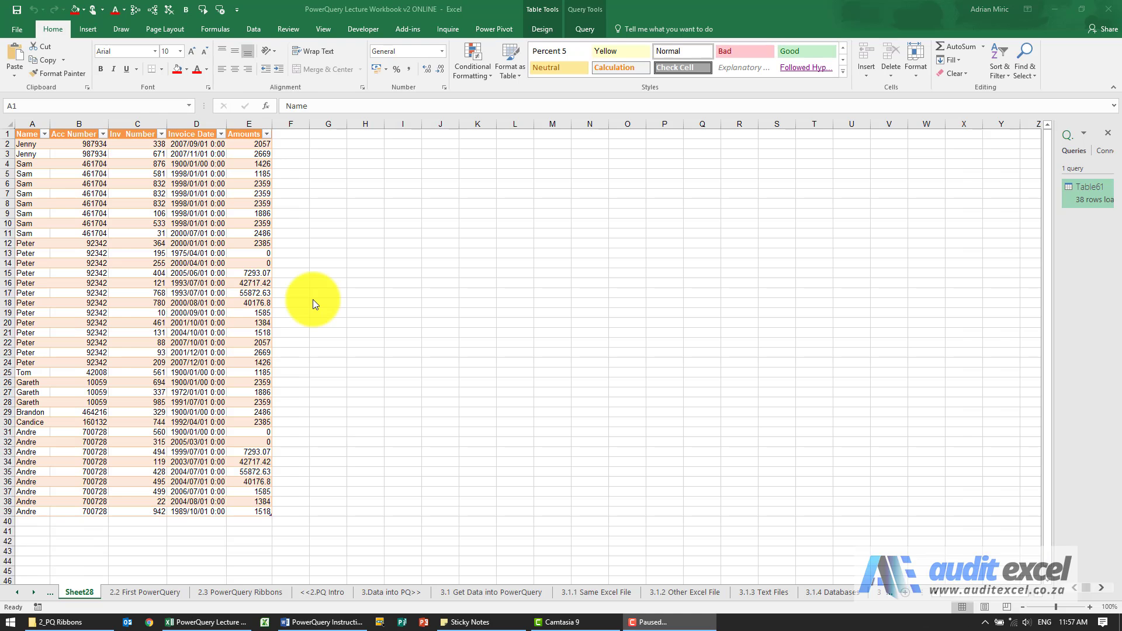
Widen the Queries & Connections pane, reopen the Table61 query for editing to view it, and close the editor
left_click(309, 297)
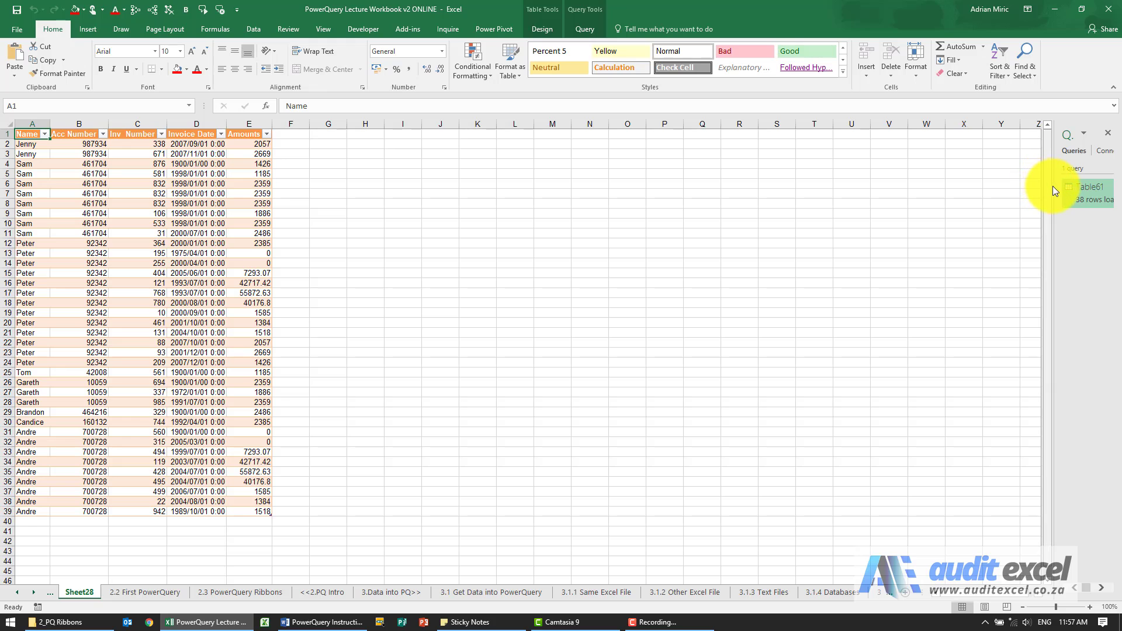
left_click_drag(1055, 190, 801, 195)
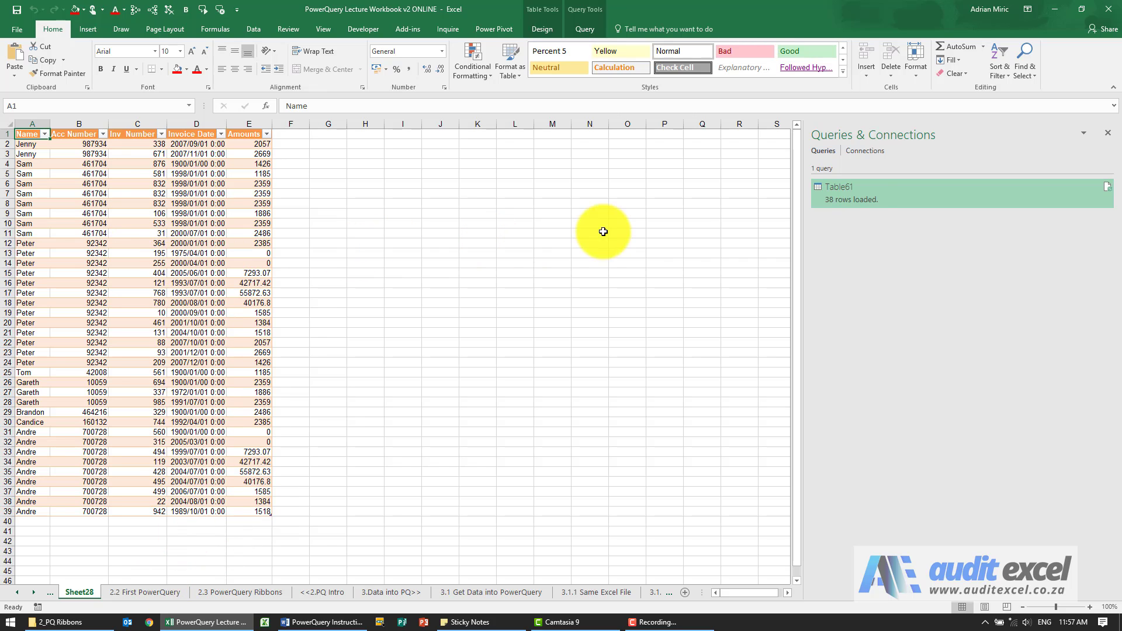
mouse_move(845, 201)
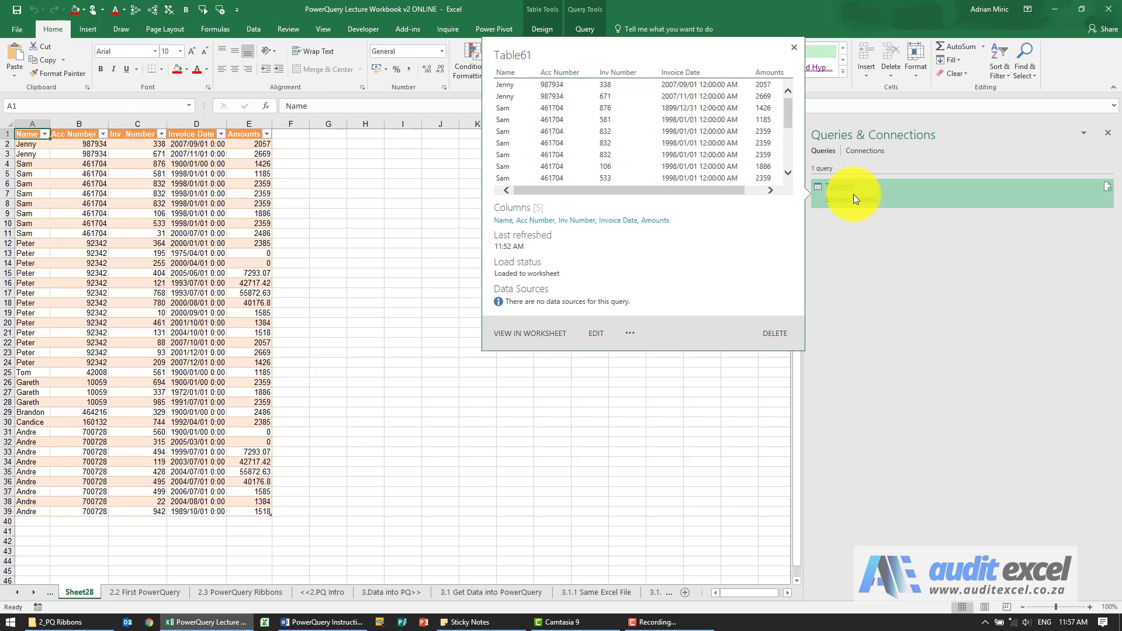
right_click(854, 199)
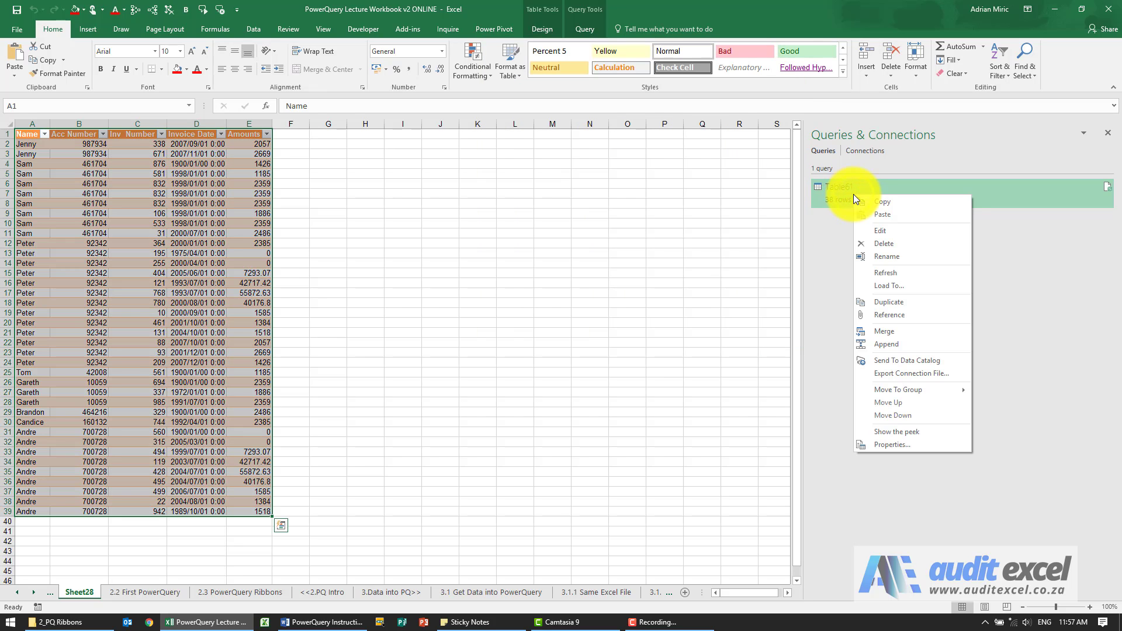
left_click(886, 231)
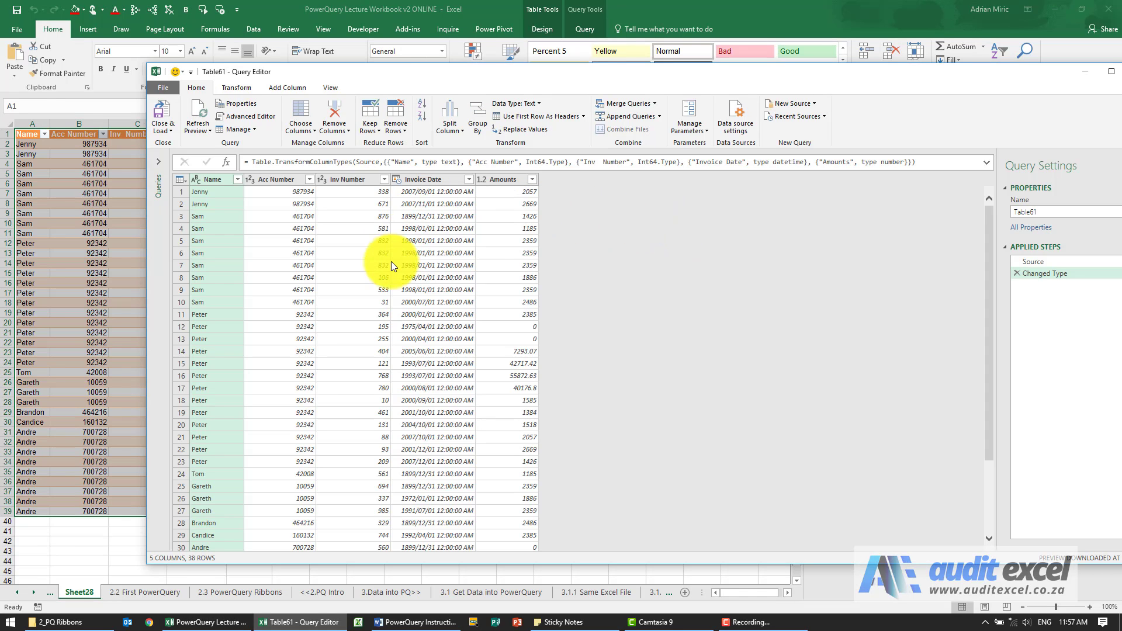
left_click_drag(546, 79, 495, 79)
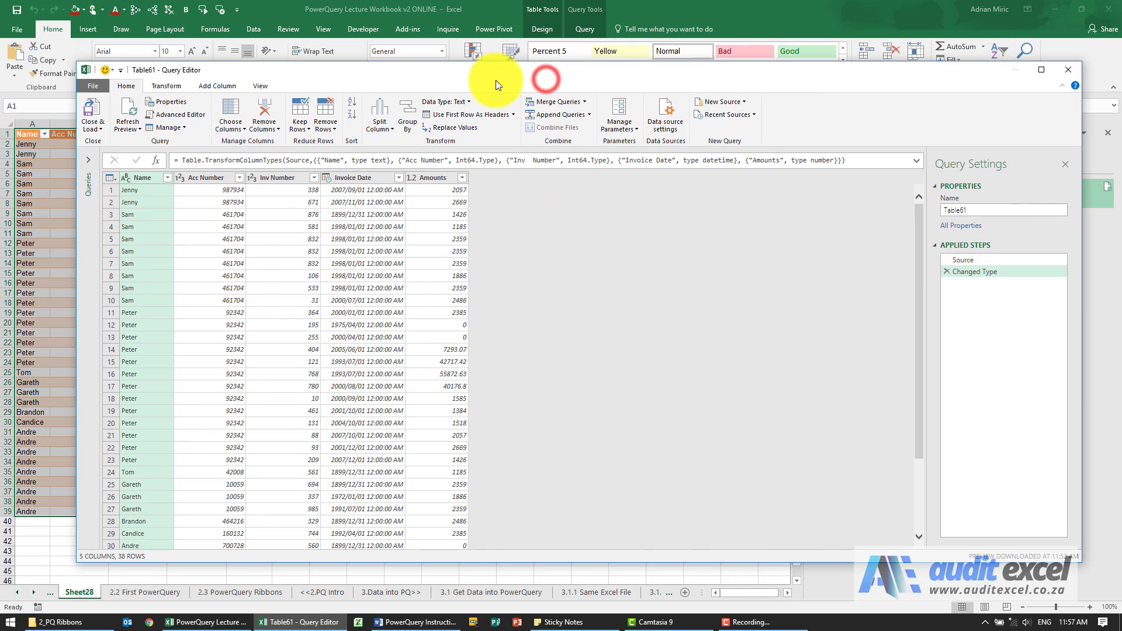
left_click(1067, 72)
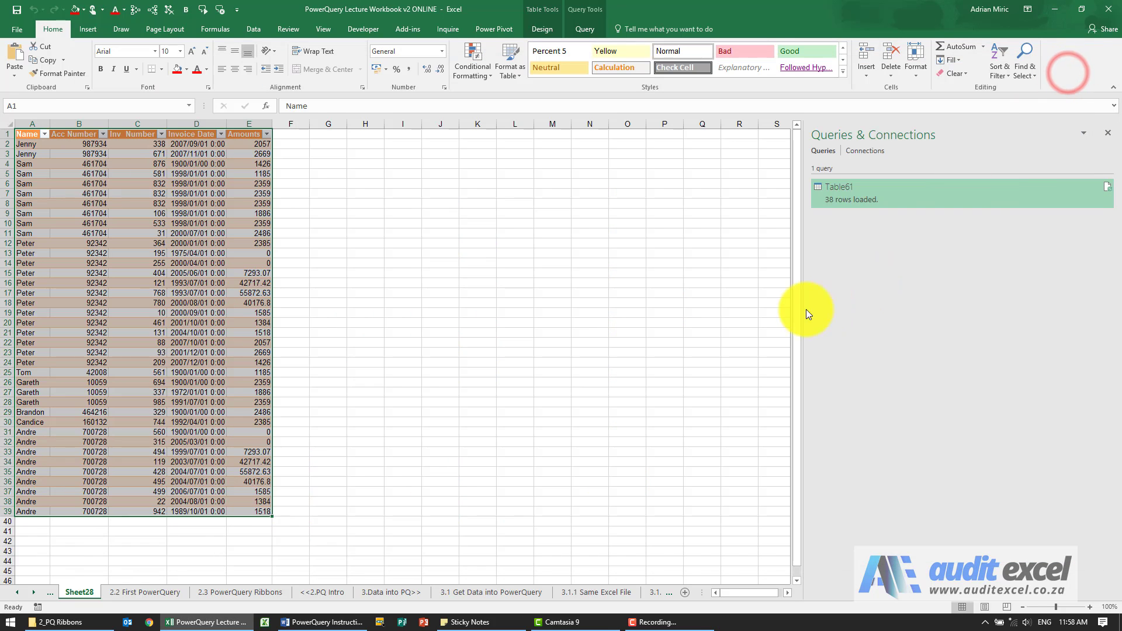